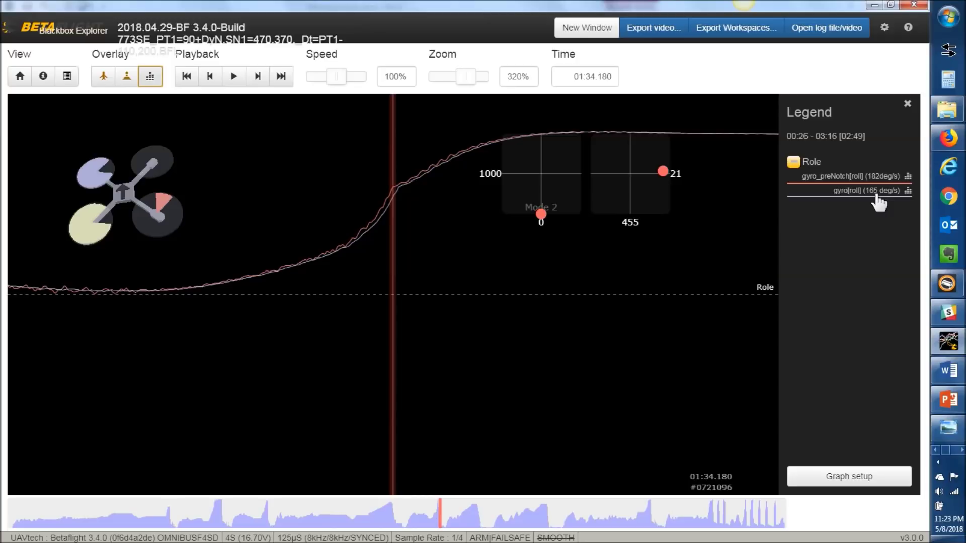
Compare the gyro_preNotch[roll] and gyro[roll] values over neighbouring log frames around 01:34.180
key(Right)
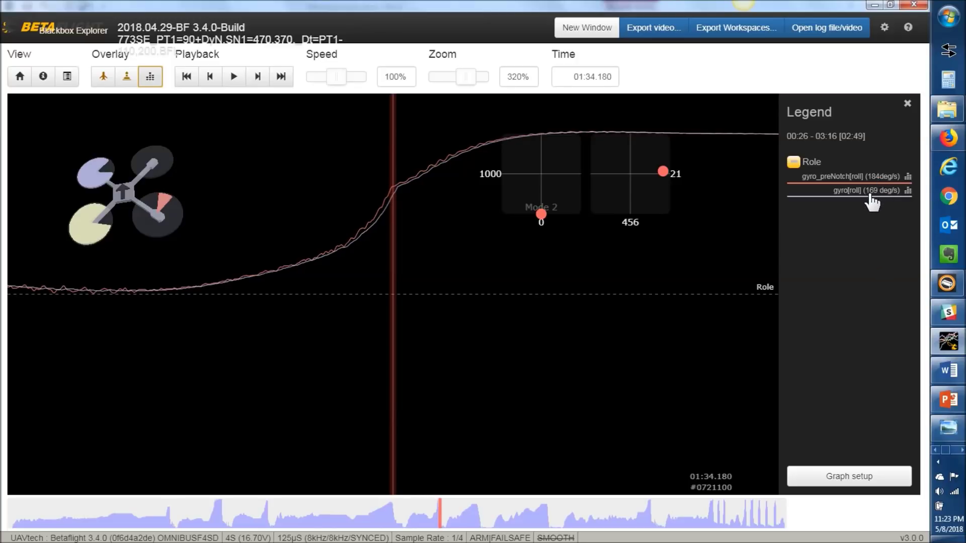
key(Right)
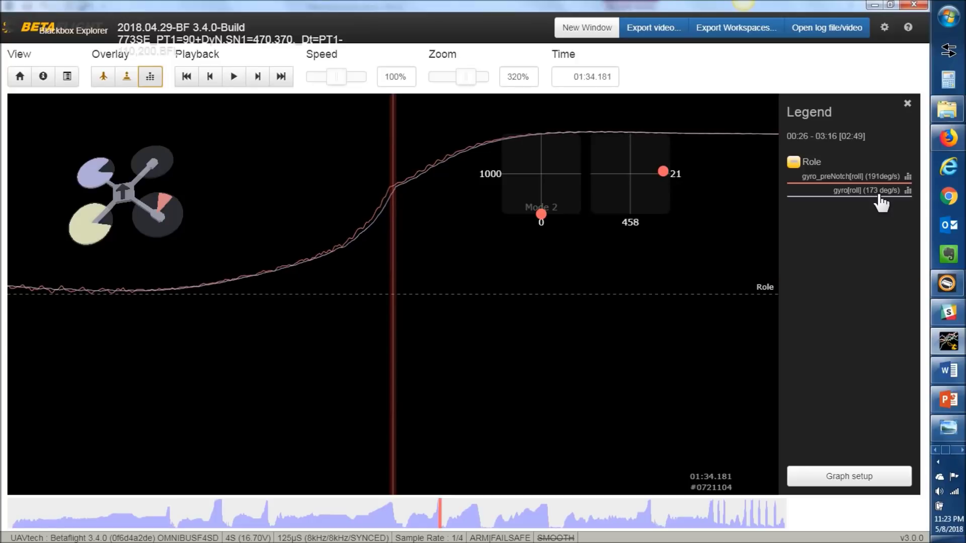
key(Left)
key(Left)
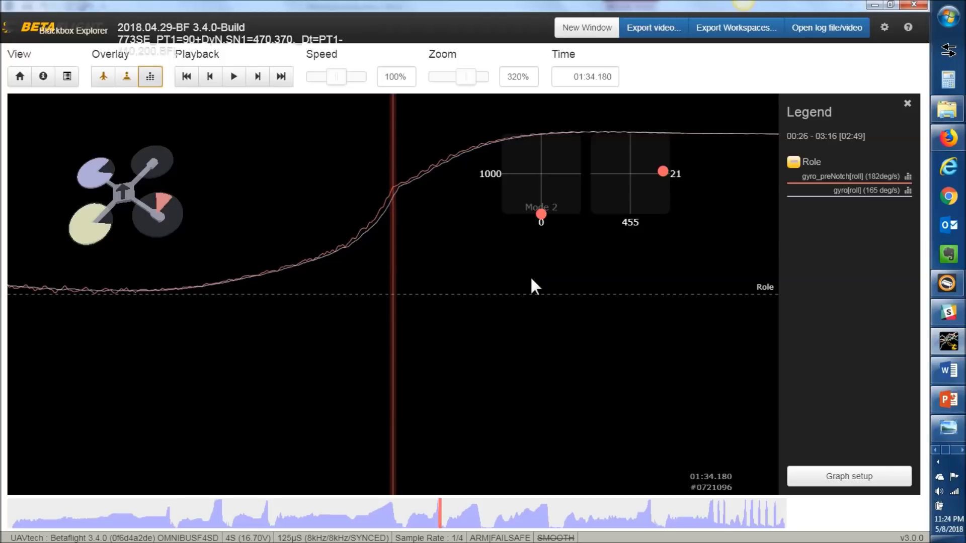
Set a marker at 01:34.180 and advance frame by frame until gyro[roll] reaches the marker's pre-notch value, measuring the filter delay
key(m)
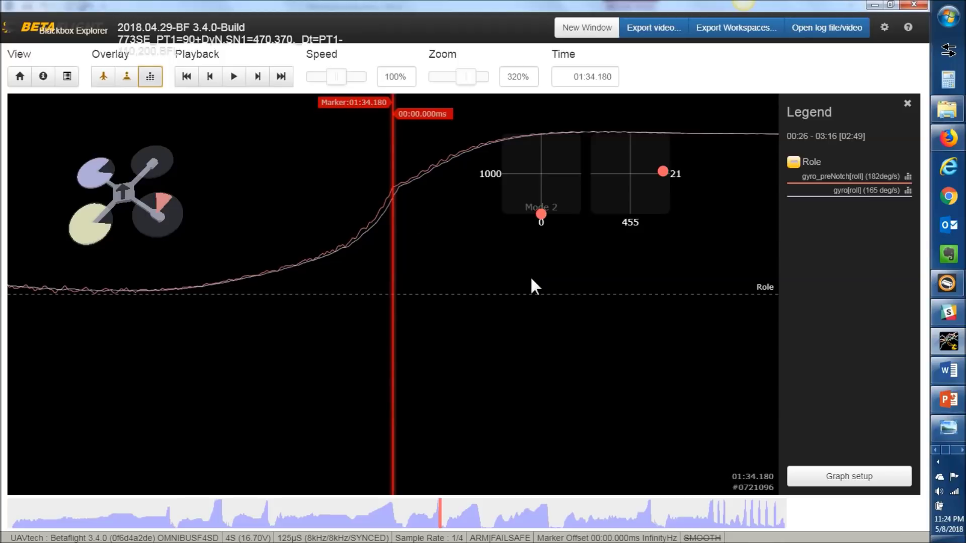
key(Right)
key(Right)
key(Right)
key(Right)
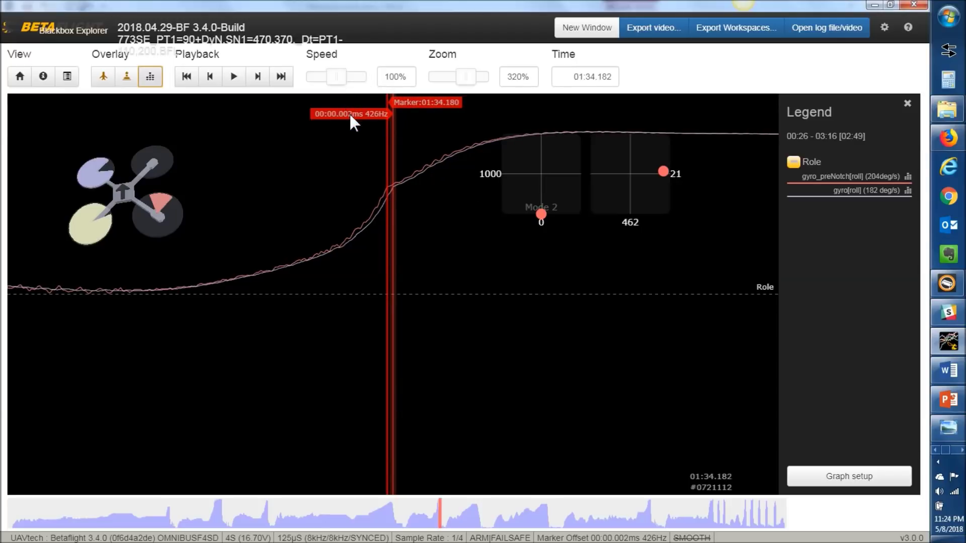
key(Right)
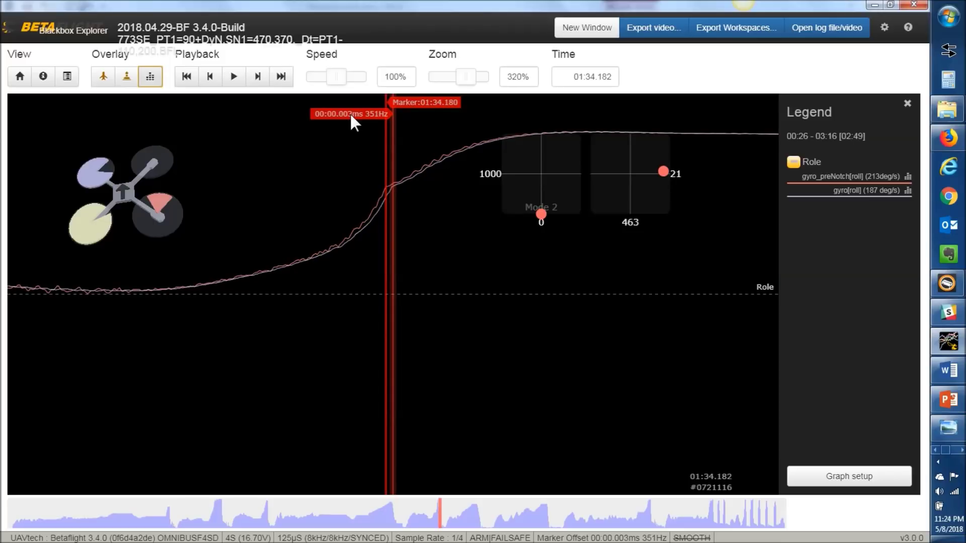
key(Left)
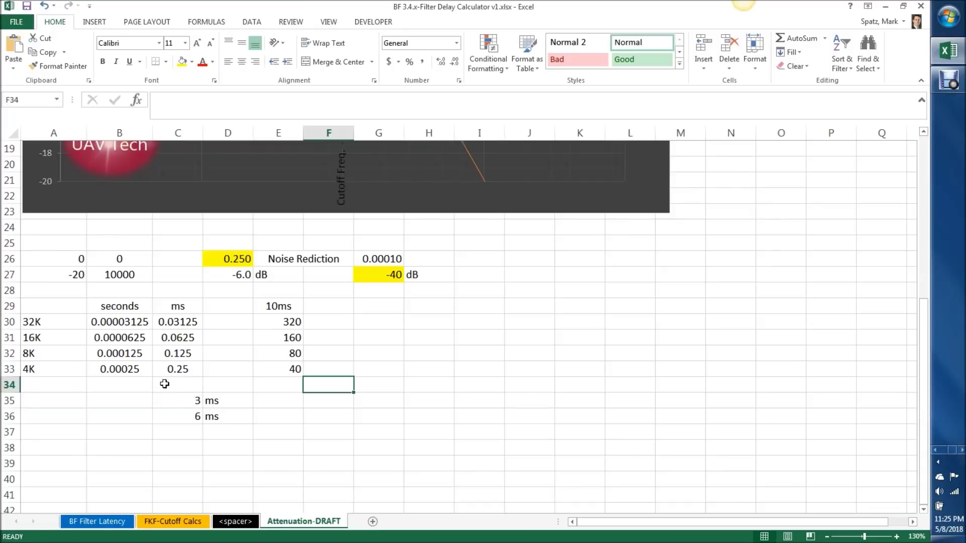
Compare the 32K rate row with the 3 ms and 6 ms delay entries on the Attenuation-DRAFT sheet of the filter delay workbook
click(57, 326)
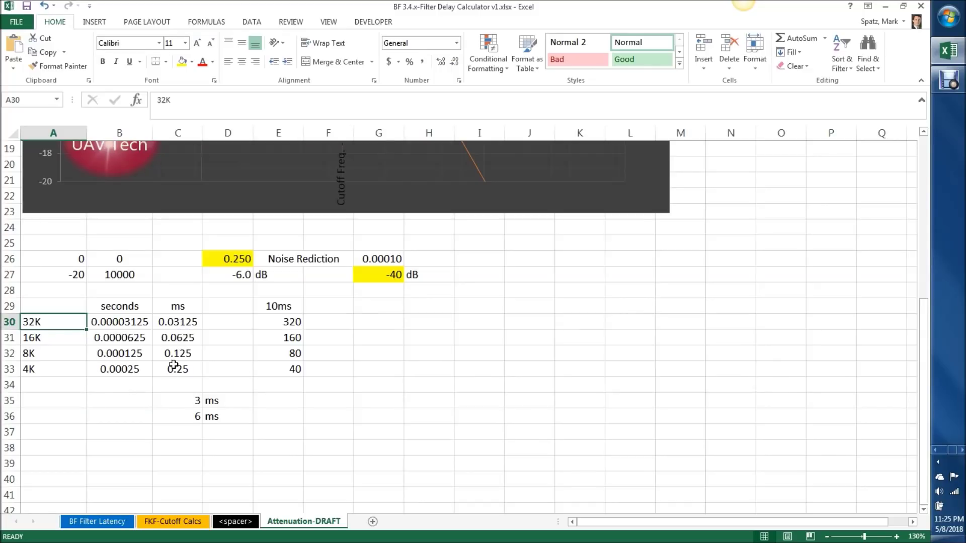
click(193, 402)
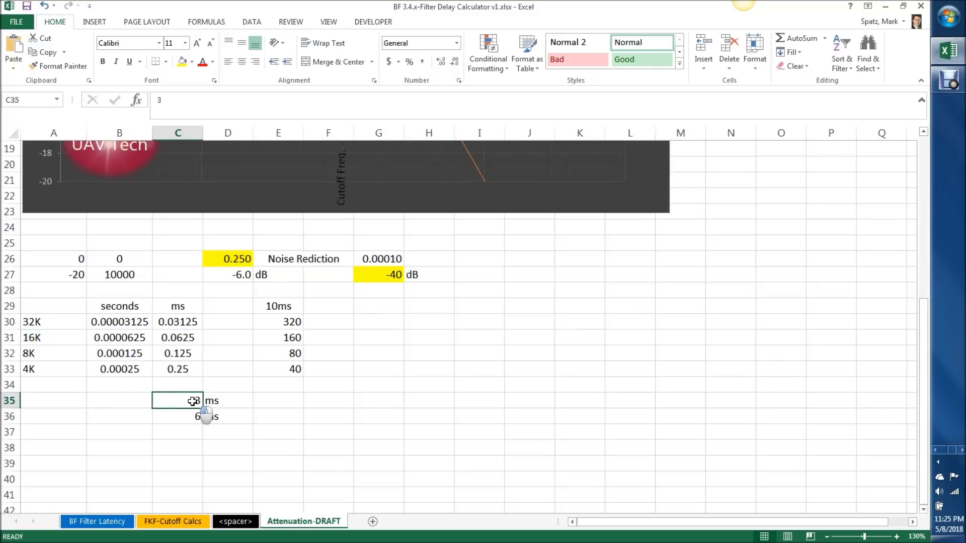
click(185, 416)
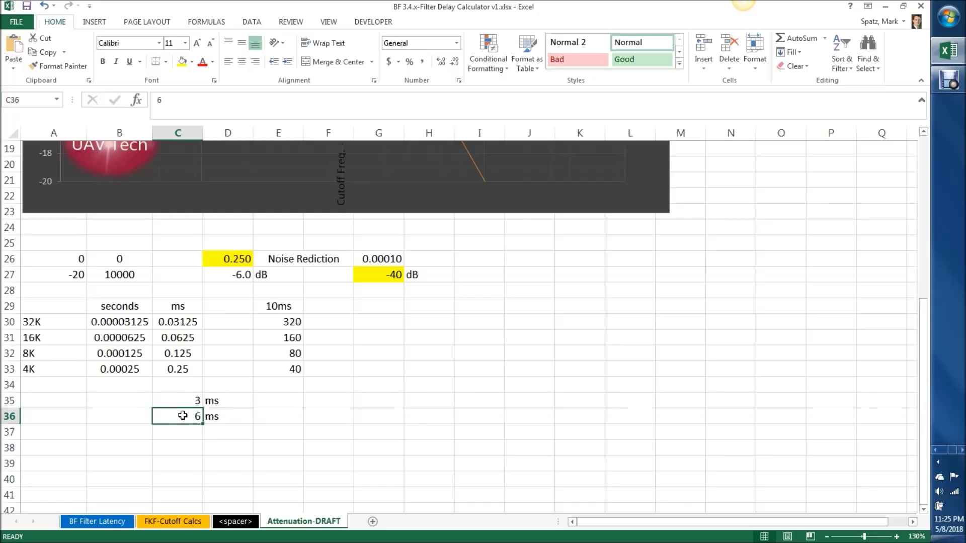
click(193, 402)
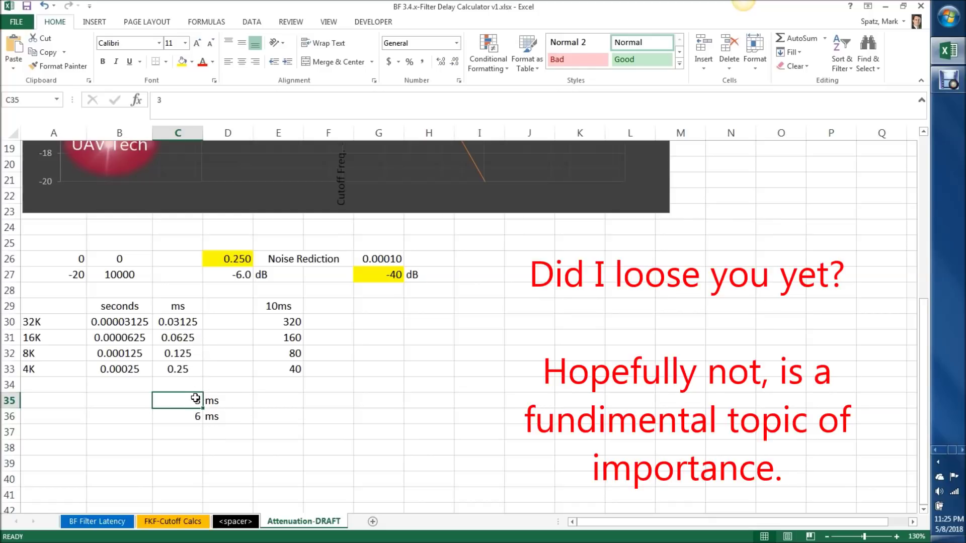
click(199, 417)
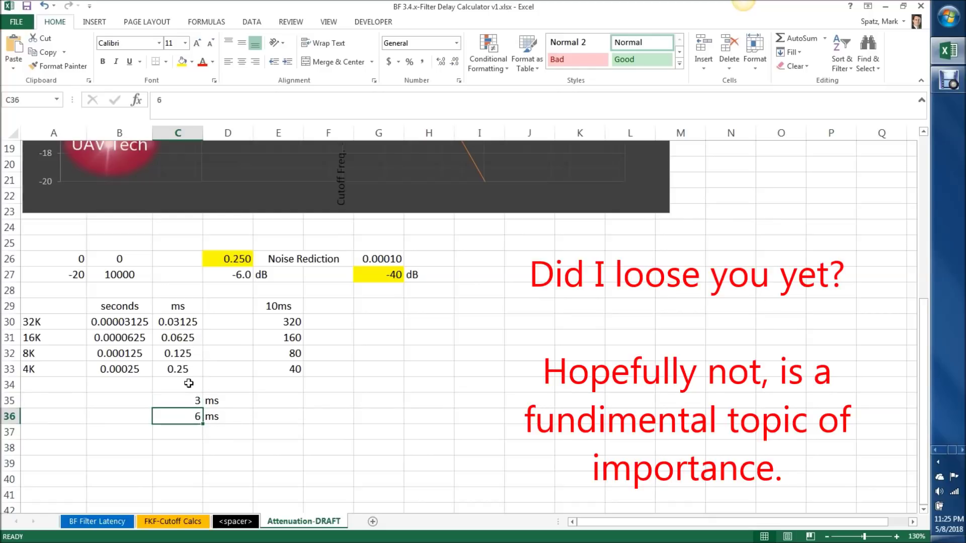
Examine the 32K and 16K sample intervals in milliseconds and the 16K entry of the 10ms column
click(187, 325)
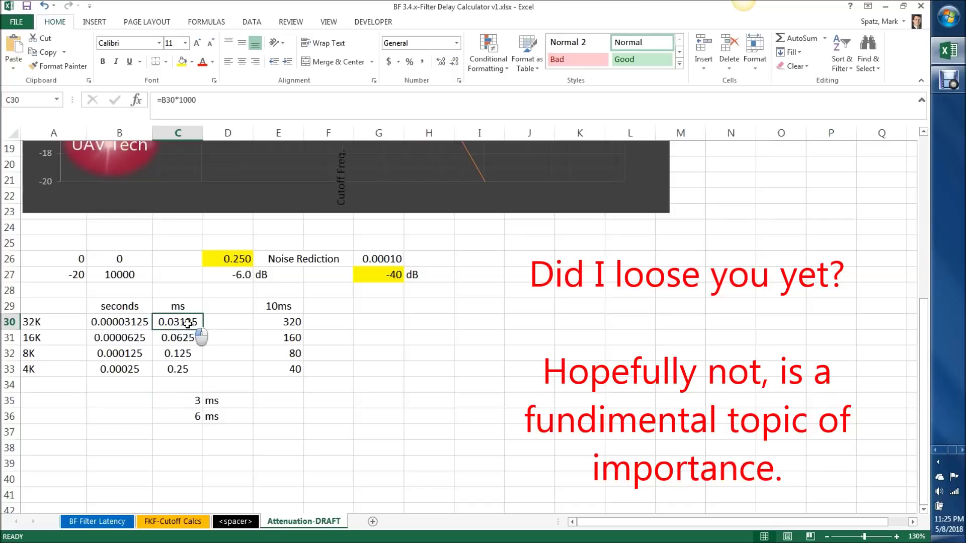
click(178, 341)
click(260, 333)
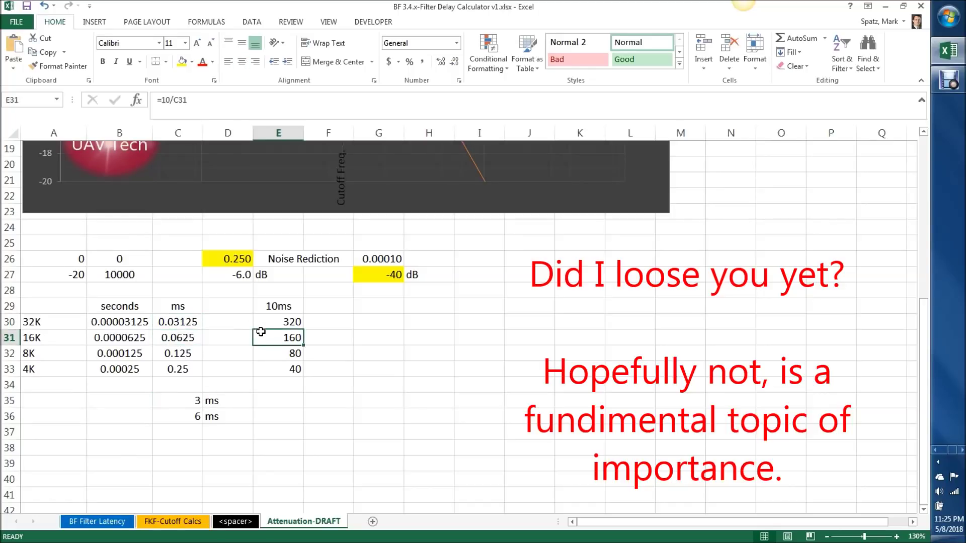
click(344, 330)
click(287, 307)
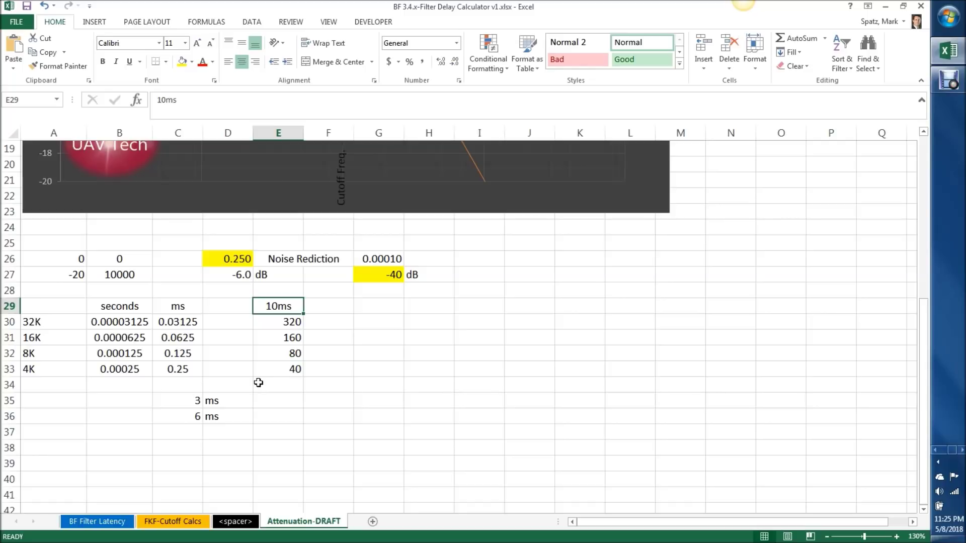
Compare the 3 ms and 6 ms delay entries in C35:D36 with the 10ms column heading
drag(185, 399, 209, 413)
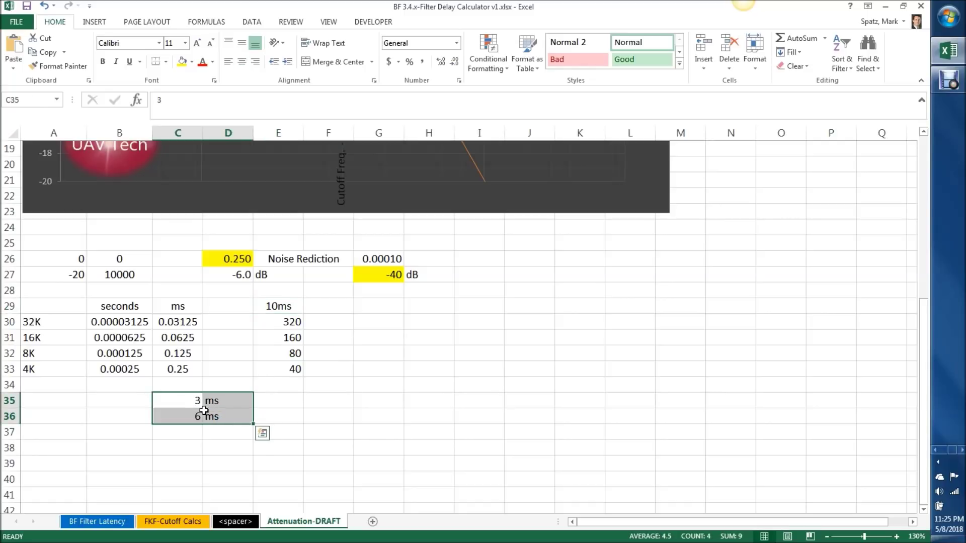
click(285, 308)
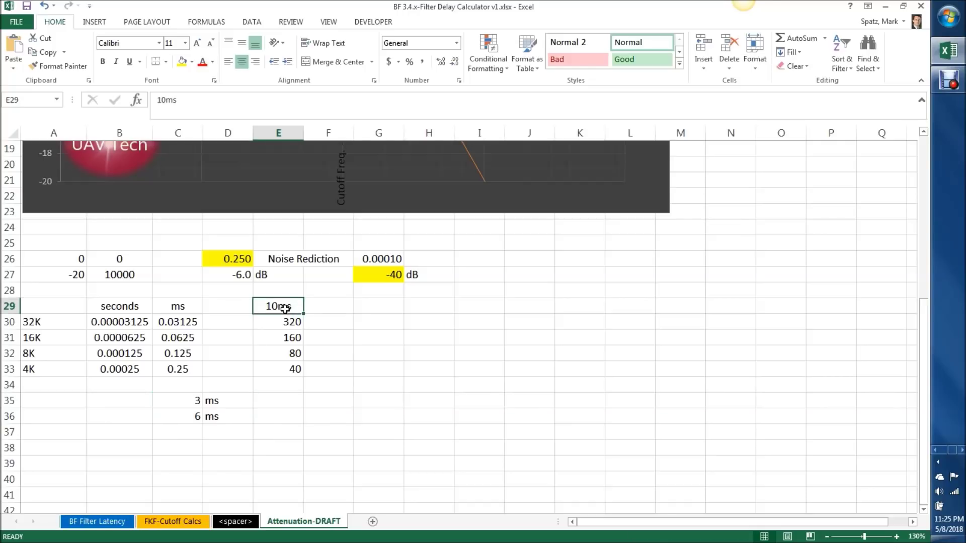
drag(183, 401, 211, 416)
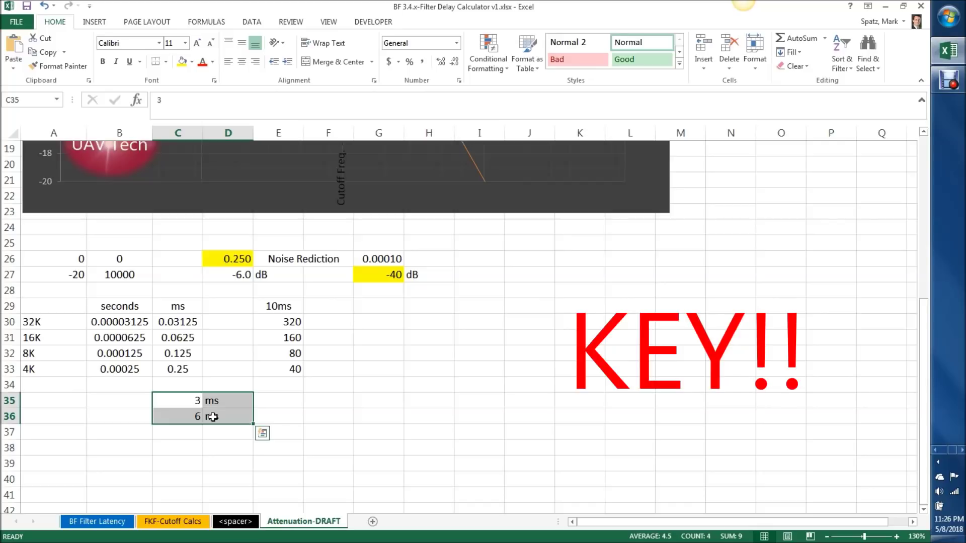
click(212, 417)
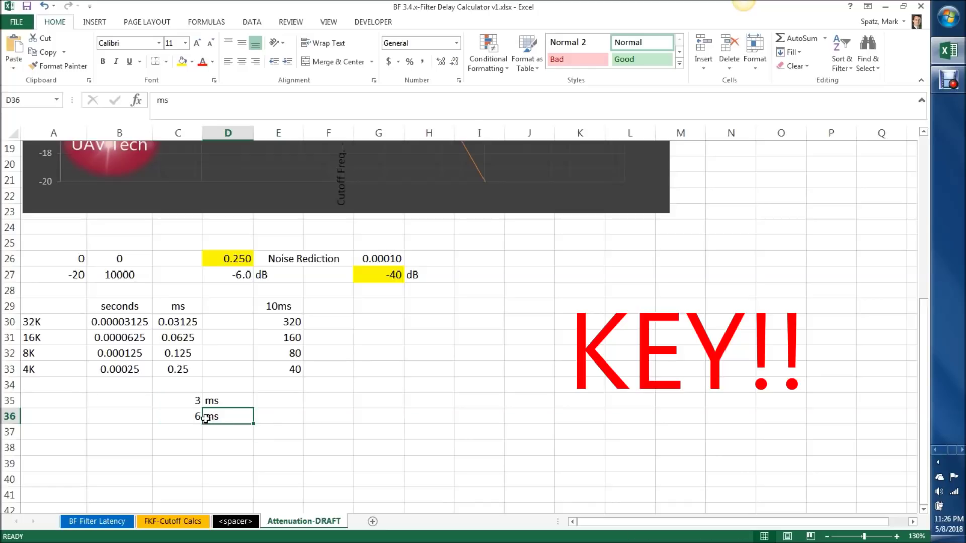
drag(190, 400, 213, 417)
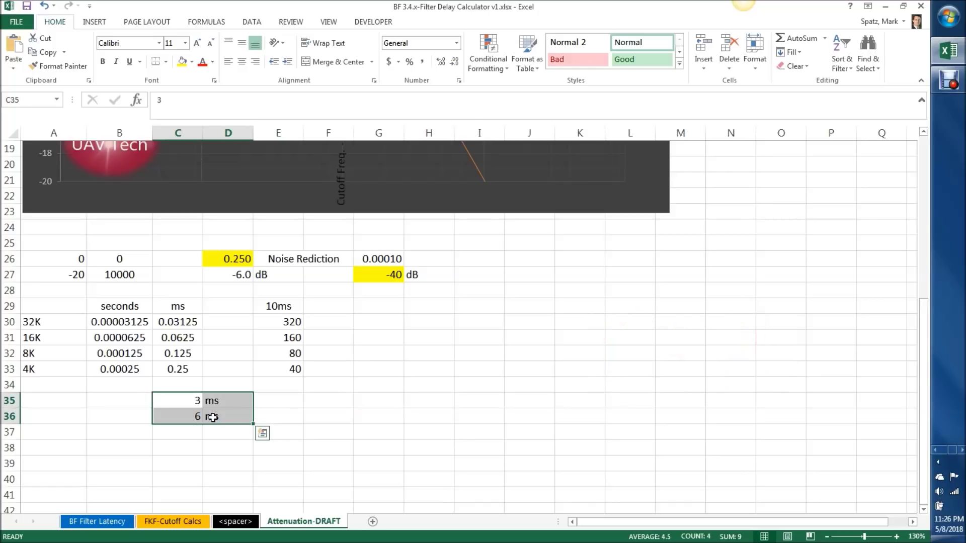
click(199, 401)
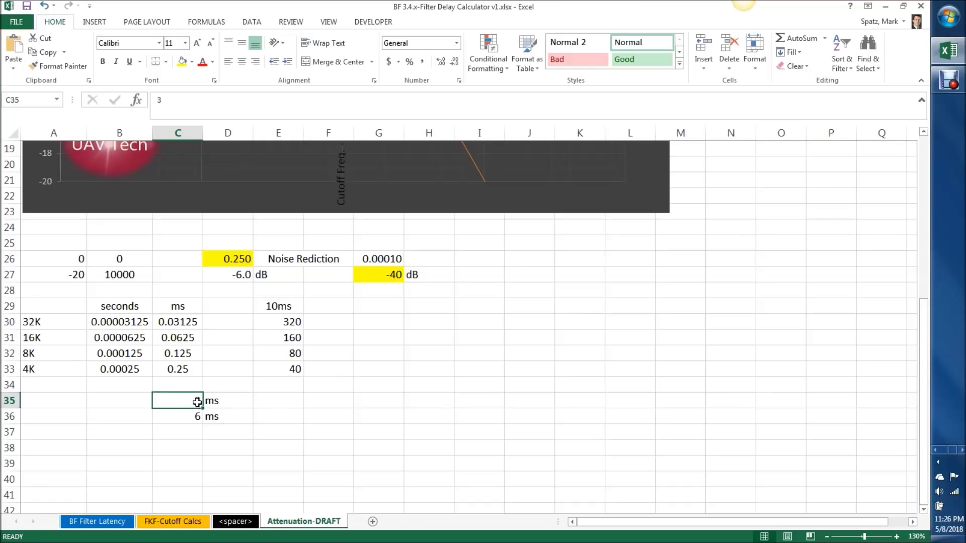
click(308, 402)
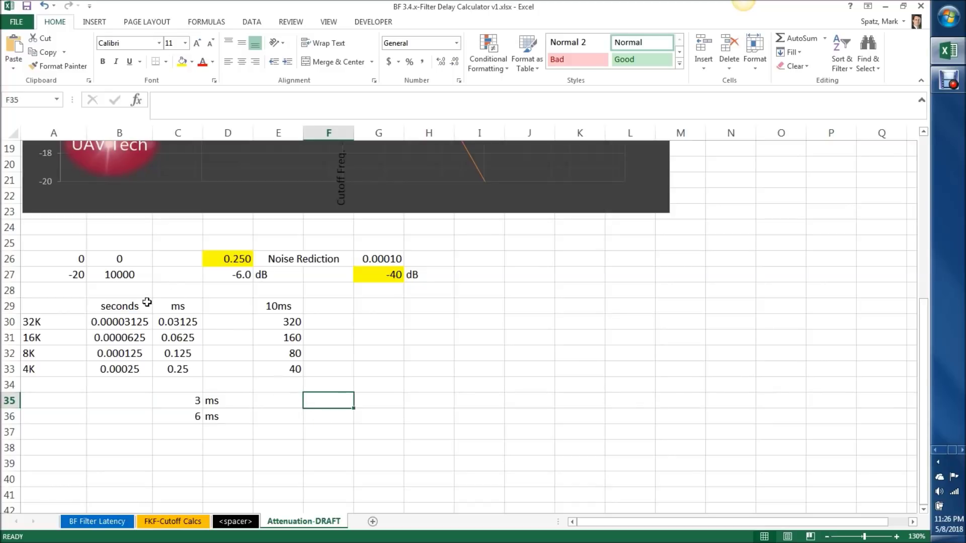
Review the 32K to 4K rate table in A30:E33, checking the 10ms column's 32K and 16K entries
drag(64, 322, 285, 371)
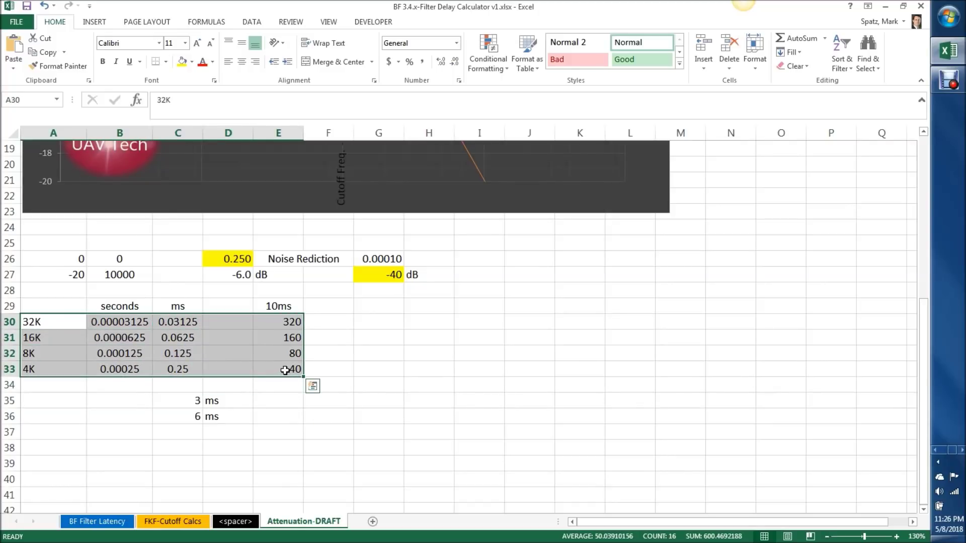
click(417, 340)
click(285, 309)
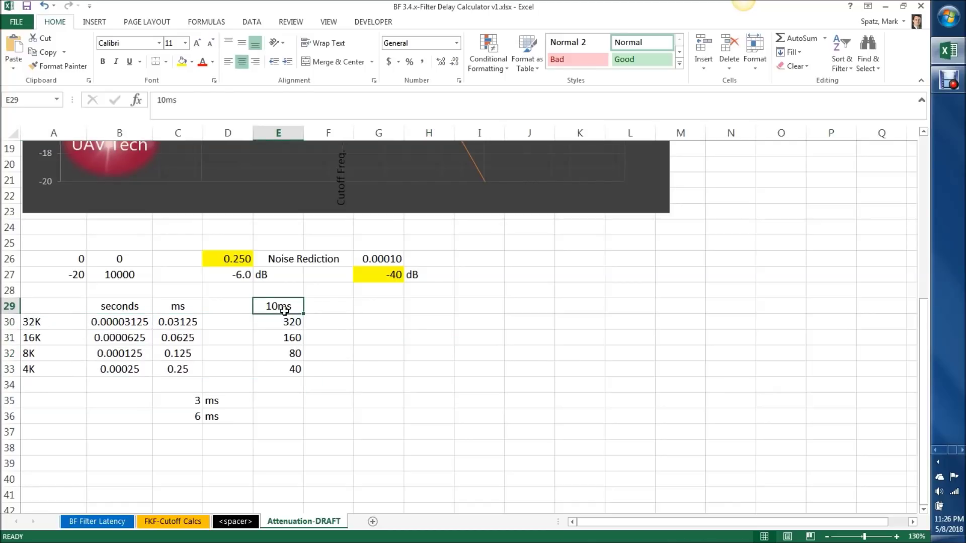
click(300, 322)
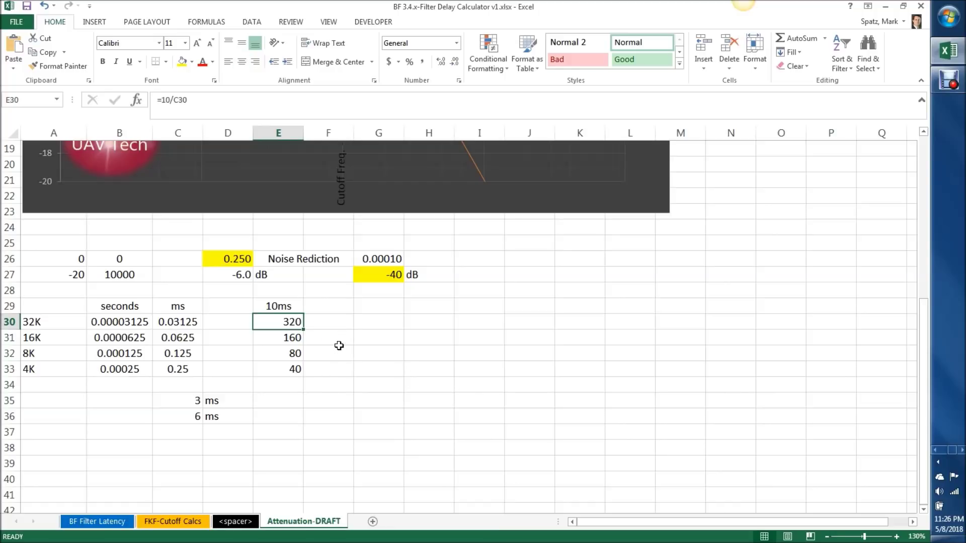
click(300, 335)
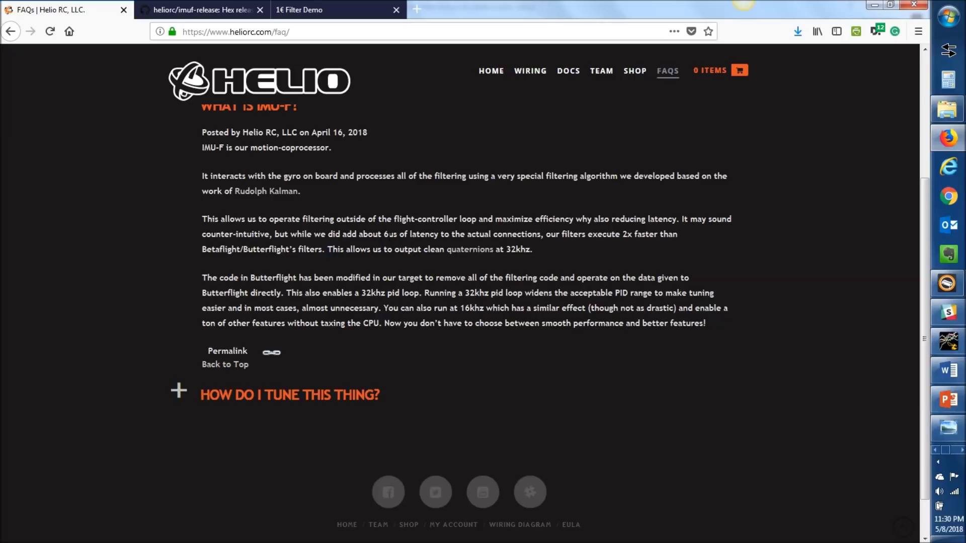
Highlight the 6us latency figure in the IMU-F answer on the Helio RC FAQ page in the browser
drag(389, 235, 398, 234)
click(409, 259)
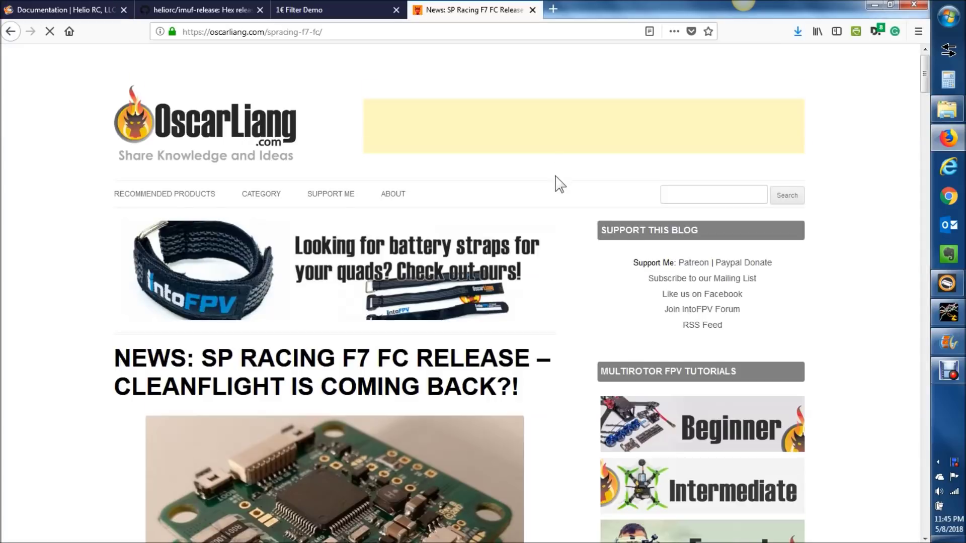
Find the Dual Gyro section of the SP Racing F7 article and highlight the wording about the gyros' 90 degree orientation
scroll(557, 183, down, 5)
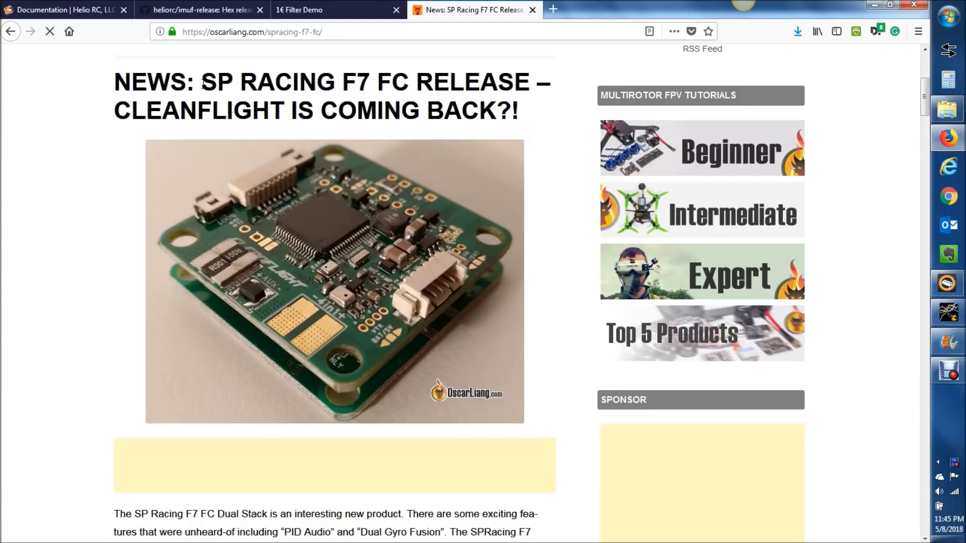
scroll(479, 246, down, 3)
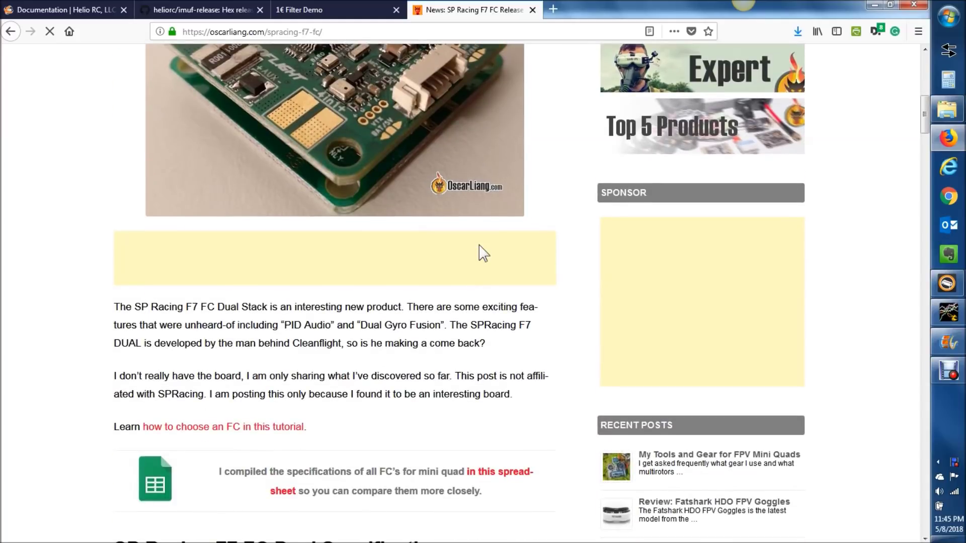
scroll(479, 246, down, 5)
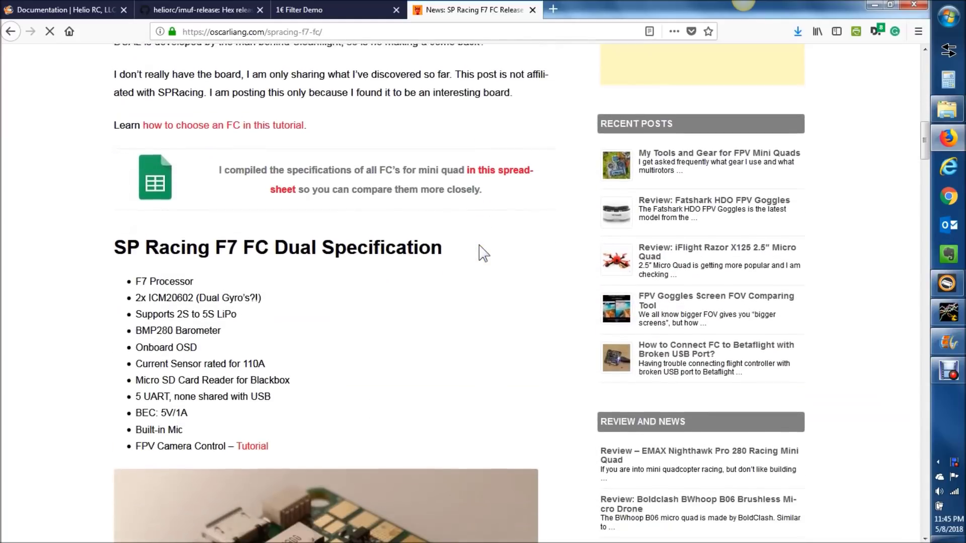
scroll(479, 245, down, 10)
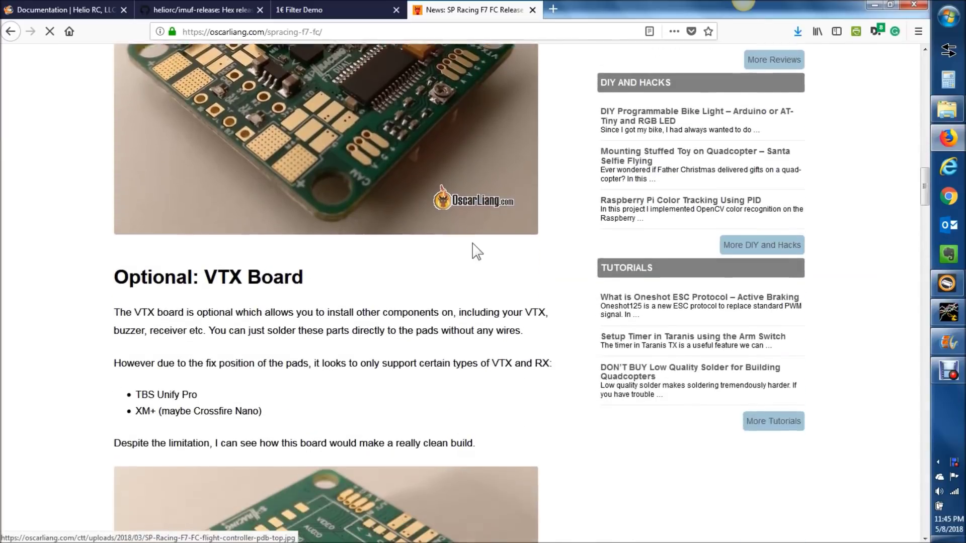
scroll(476, 251, down, 10)
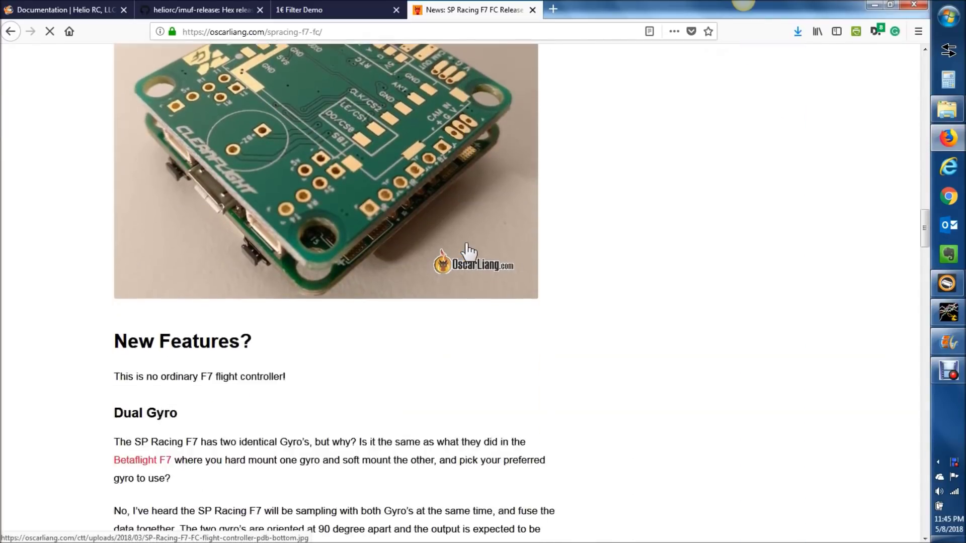
scroll(468, 250, down, 4)
drag(293, 282, 378, 283)
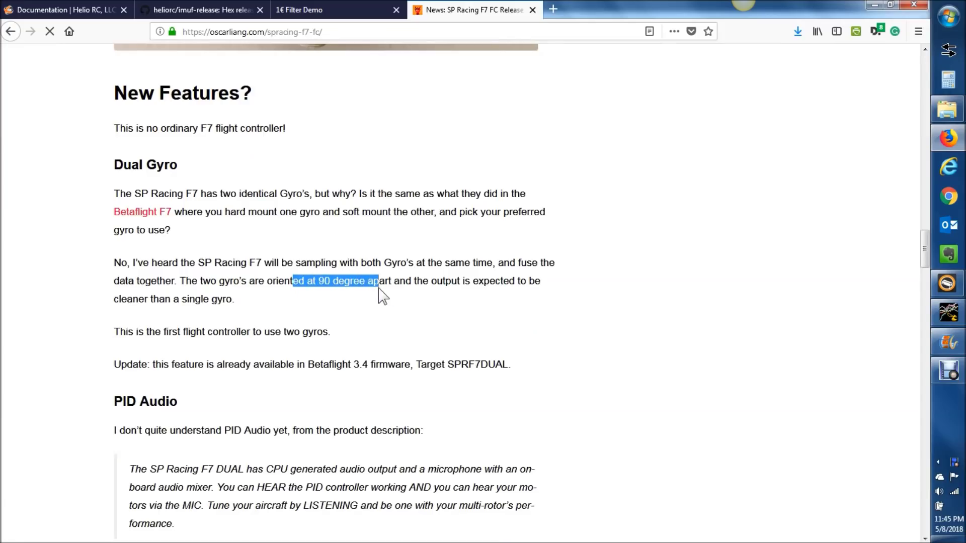